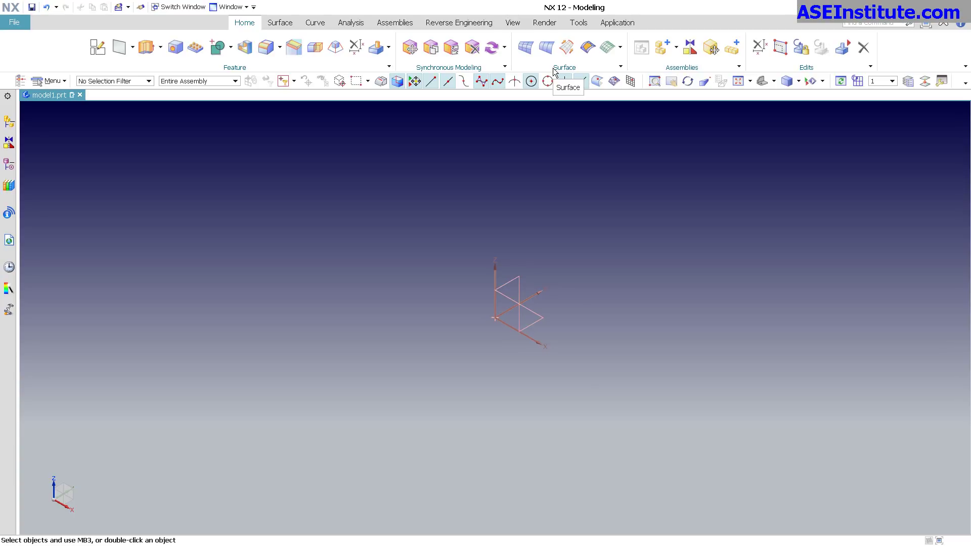
- Open the User Interface preferences and show the layout settings
click(22, 23)
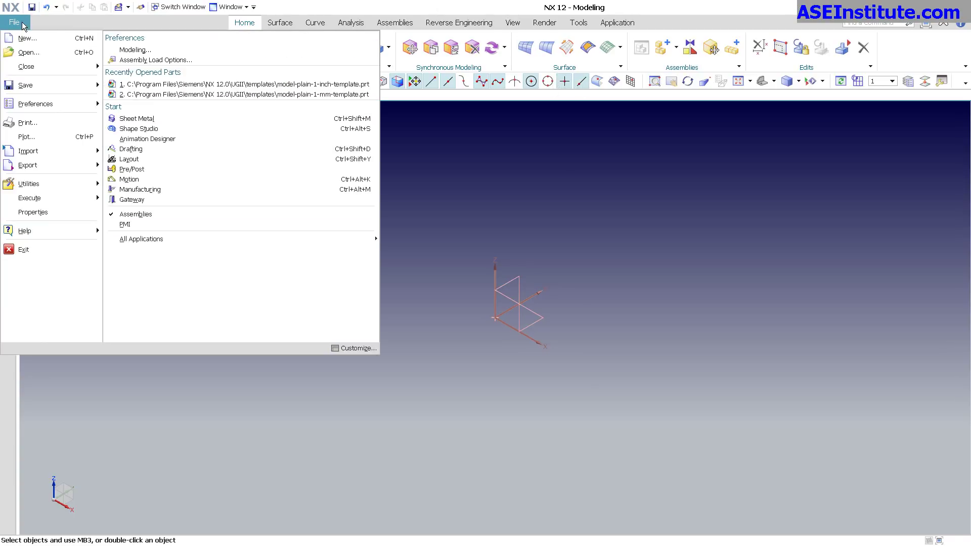
mouse_move(57, 102)
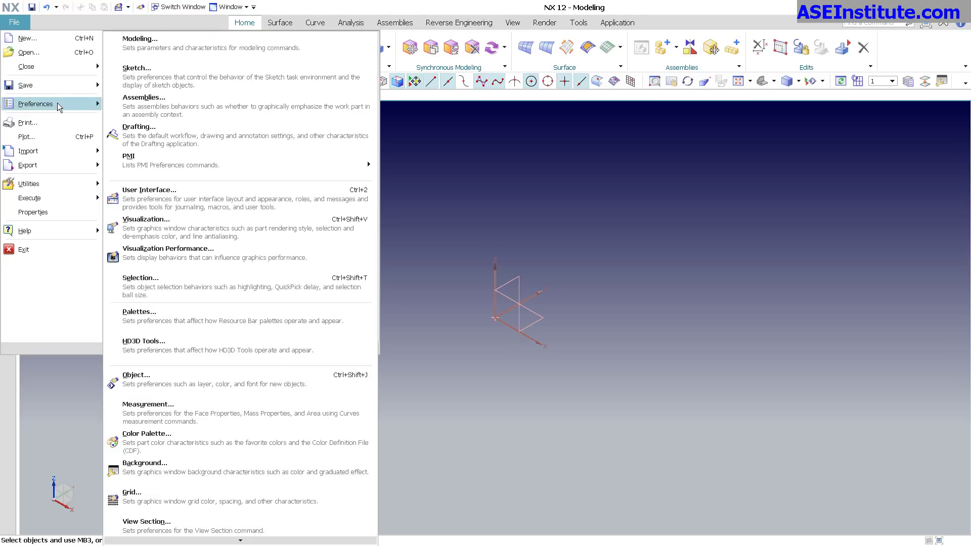
click(204, 202)
click(273, 157)
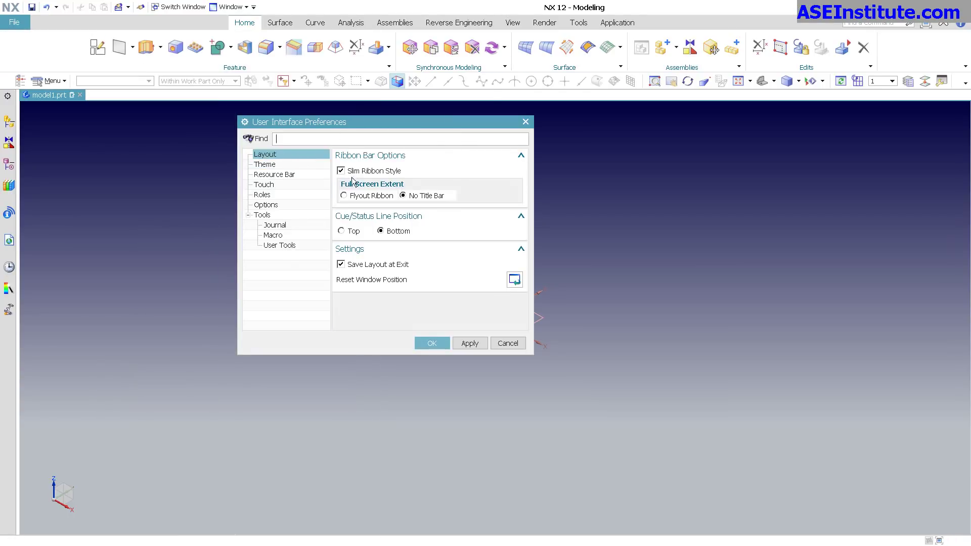
- Turn off Slim Ribbon Style and apply it, and switch the slim style back on
click(379, 174)
click(469, 343)
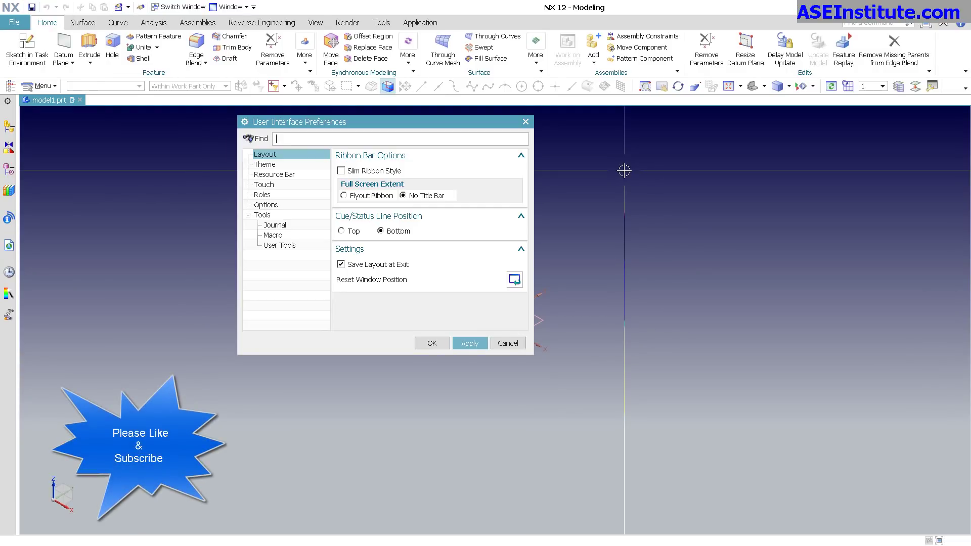
click(382, 172)
click(467, 340)
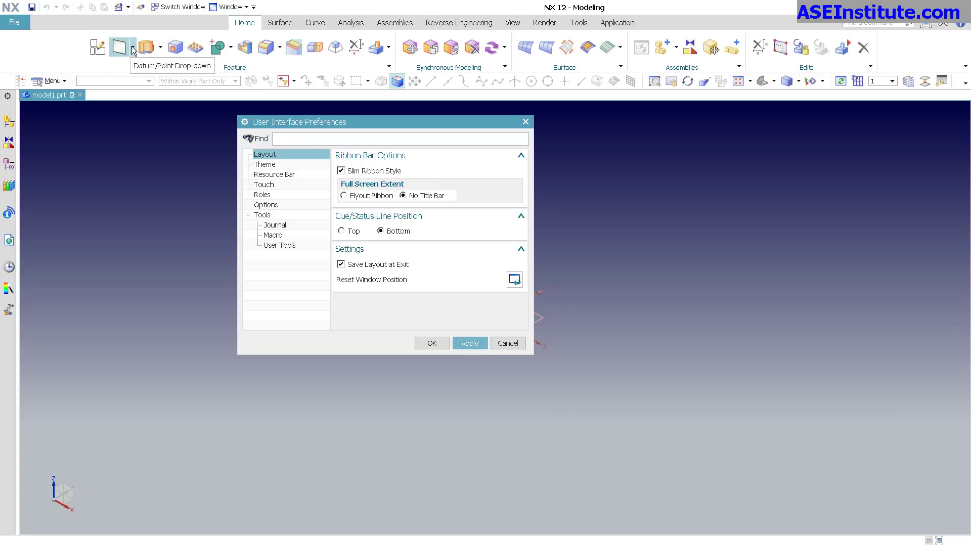
click(161, 48)
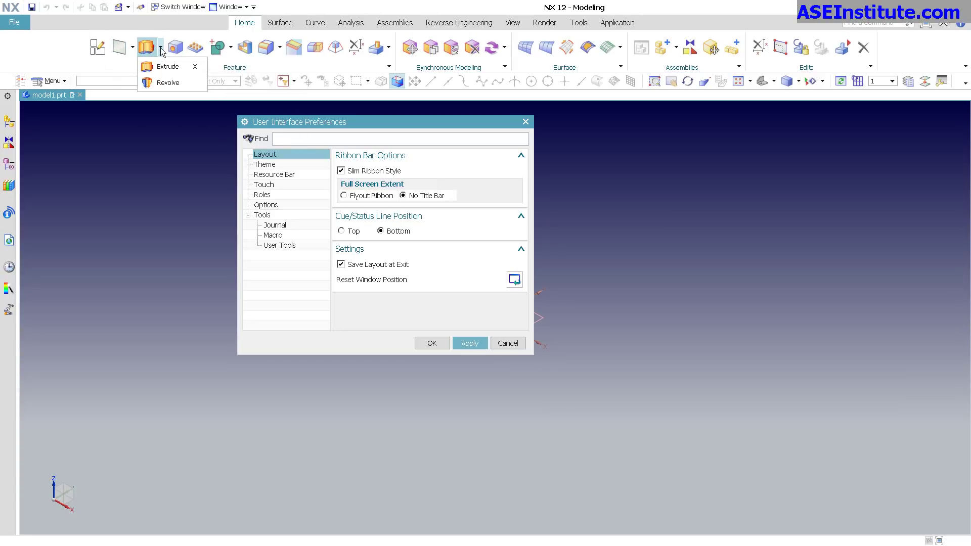
click(231, 48)
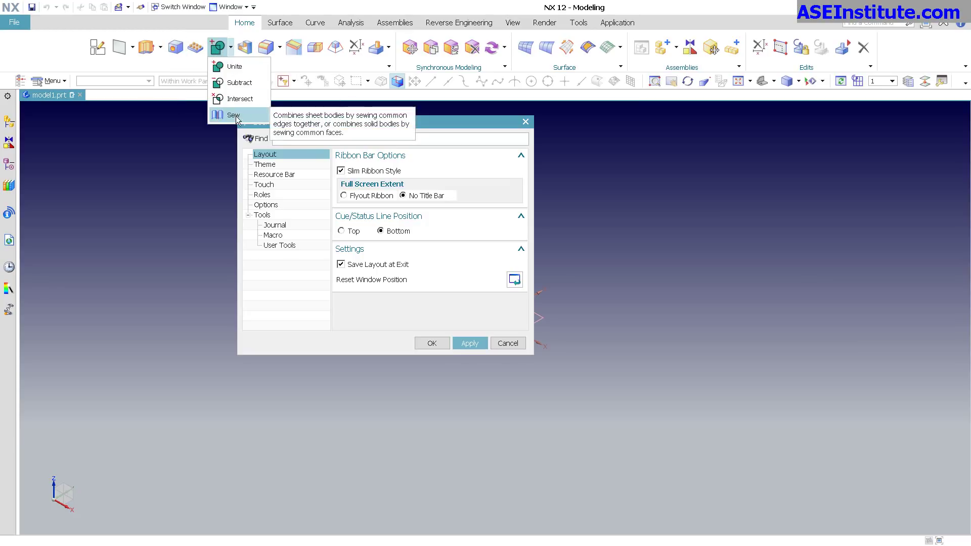
click(280, 48)
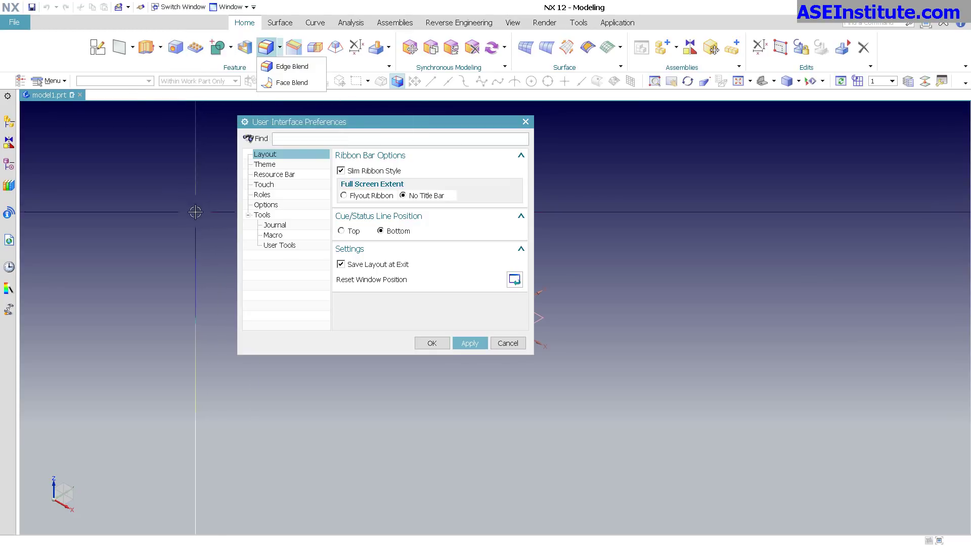
click(410, 322)
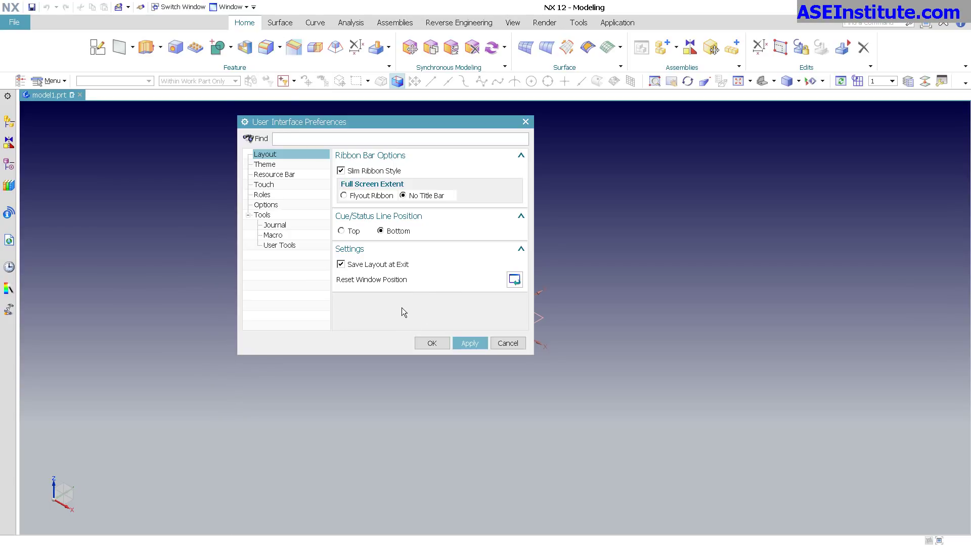
- Apply the Classic NX theme and restore the Light (Recommended) theme in the User Interface preferences
click(275, 169)
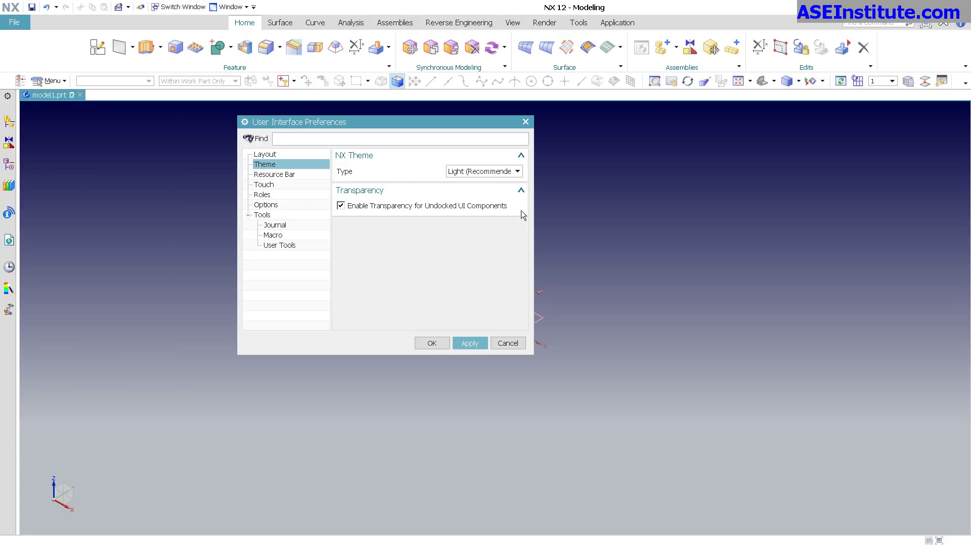
click(476, 176)
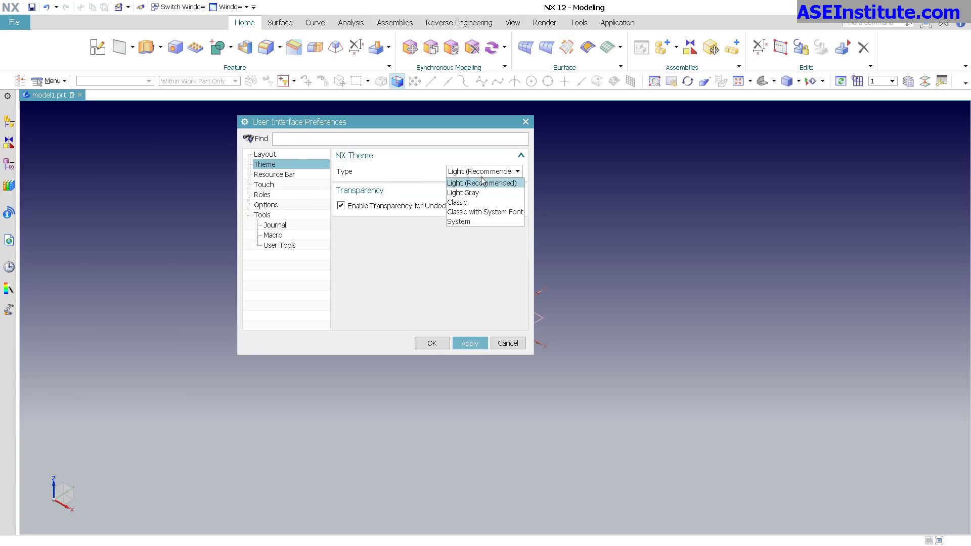
click(480, 202)
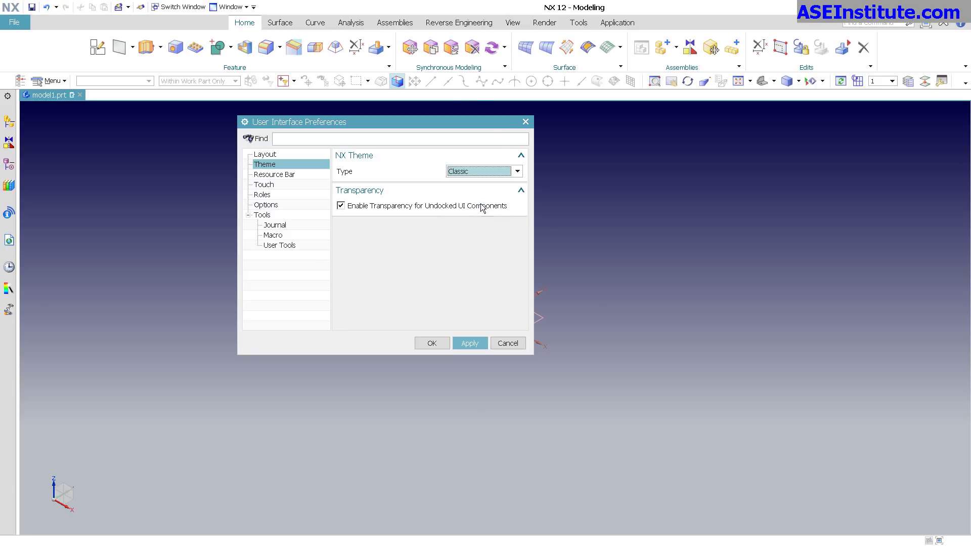
click(470, 344)
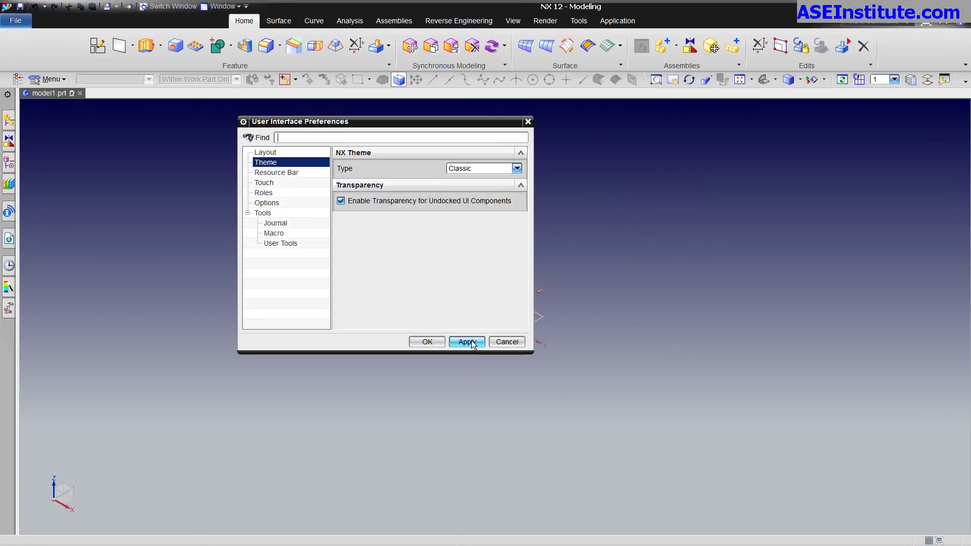
click(466, 173)
click(465, 179)
click(467, 342)
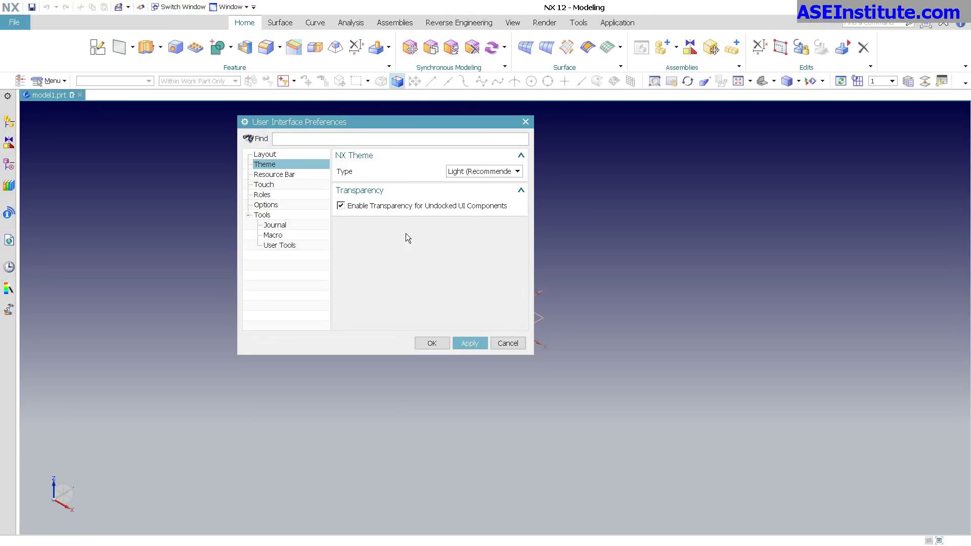
click(285, 174)
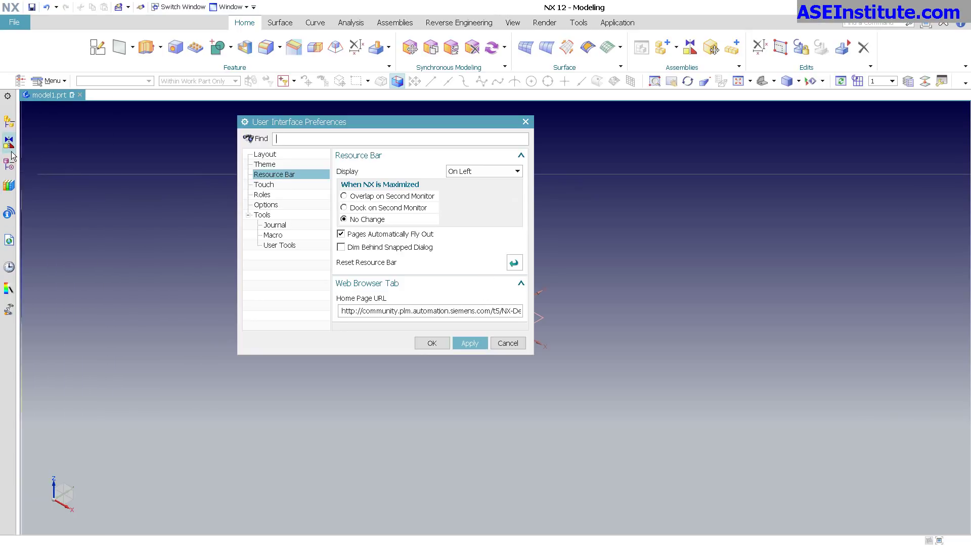
mouse_move(9, 170)
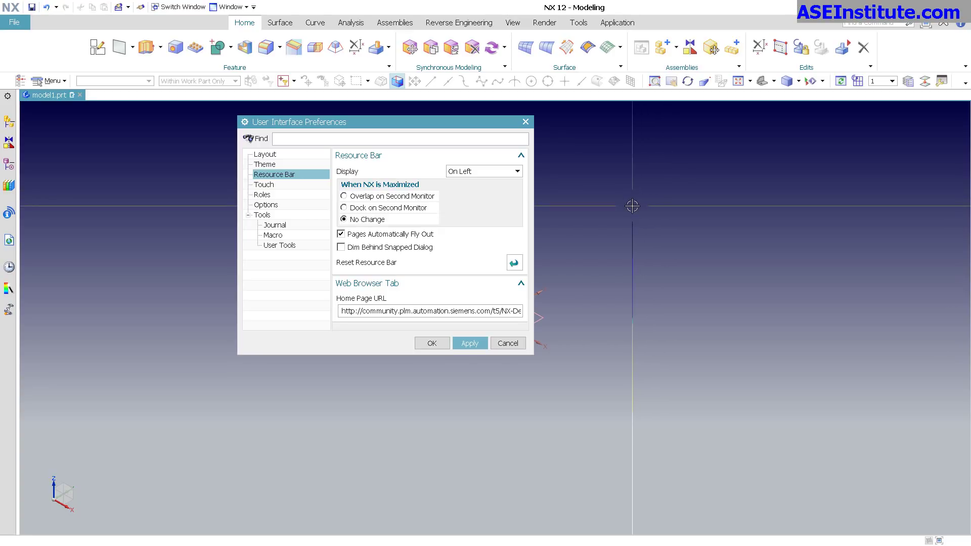
- Create a new role file named myrole in the Documents library from the role preferences
click(263, 194)
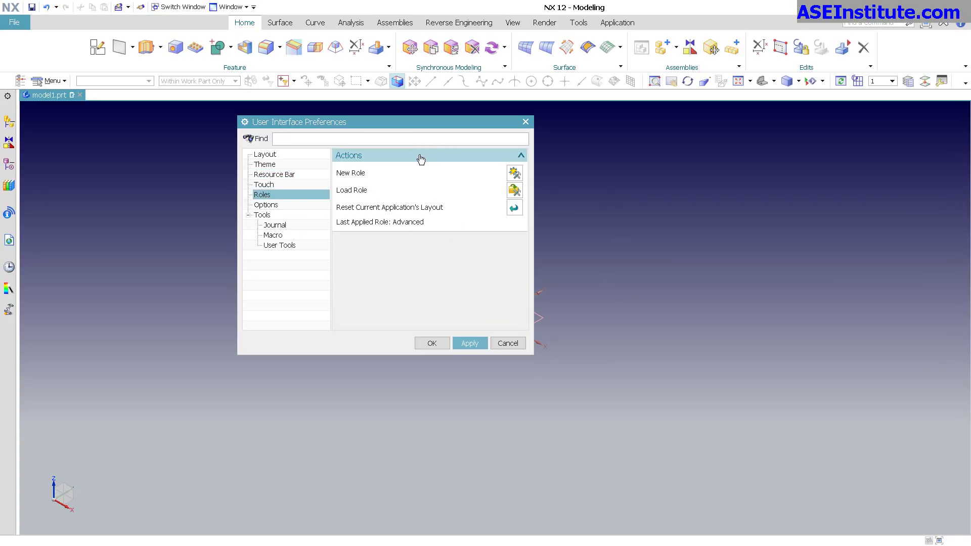
click(514, 173)
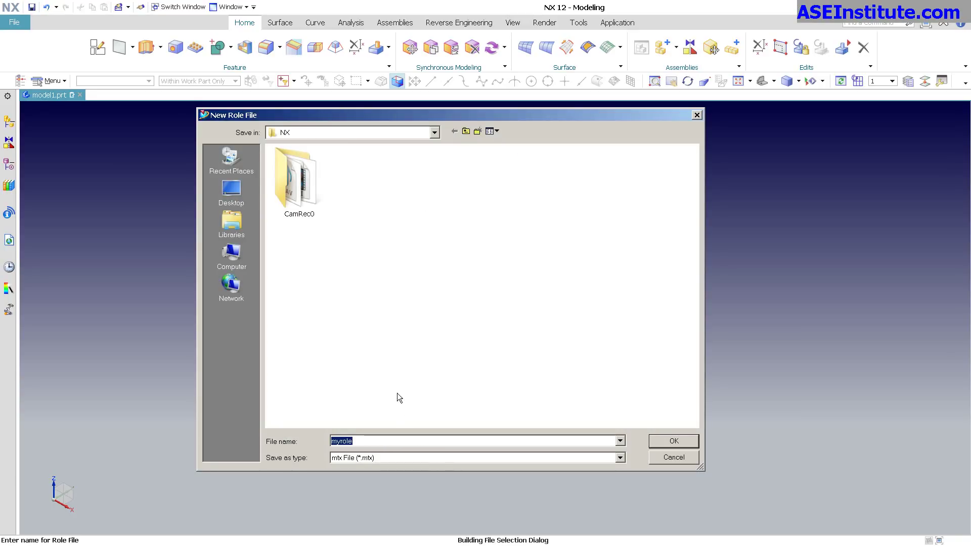
click(239, 228)
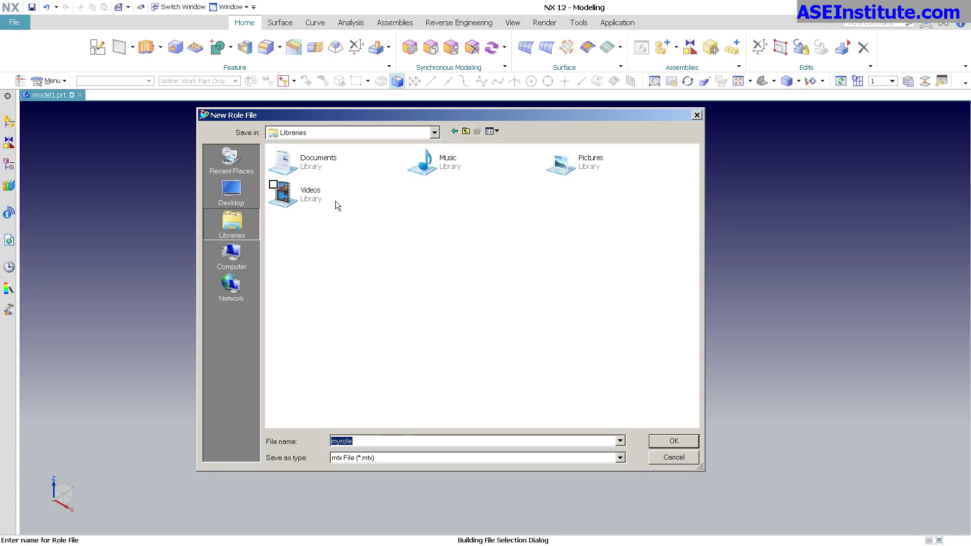
double_click(303, 161)
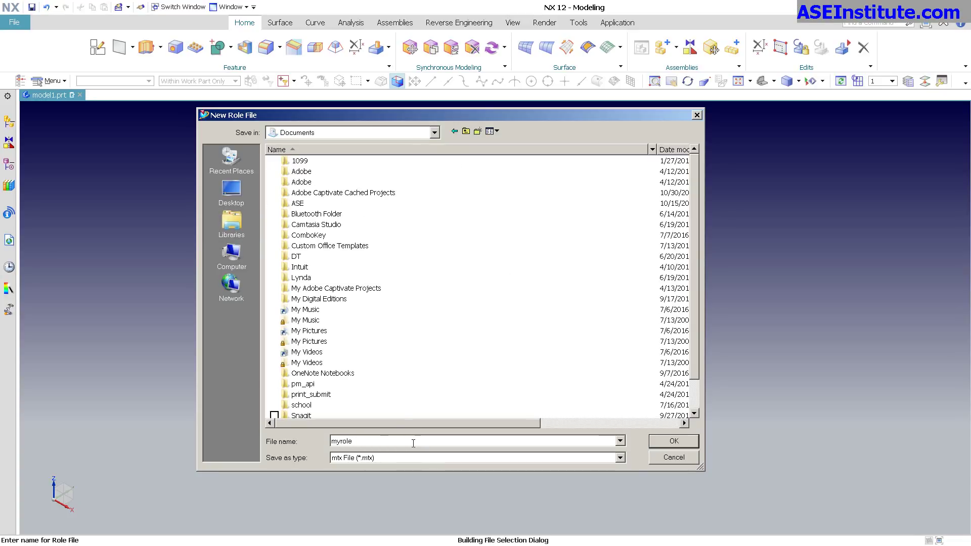
click(666, 445)
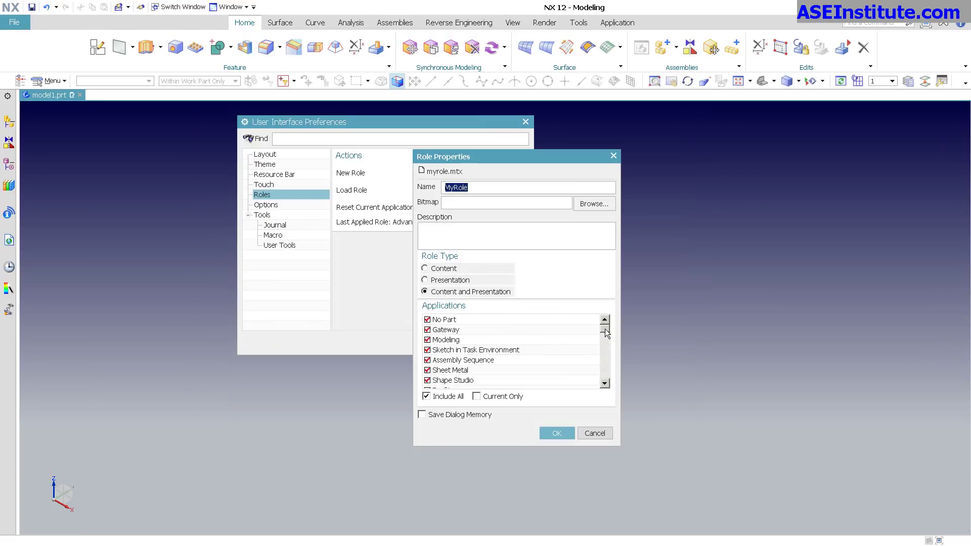
- Save the role MyRole as Content and Presentation with all applications included and Save Dialog Memory enabled
drag(605, 328, 607, 385)
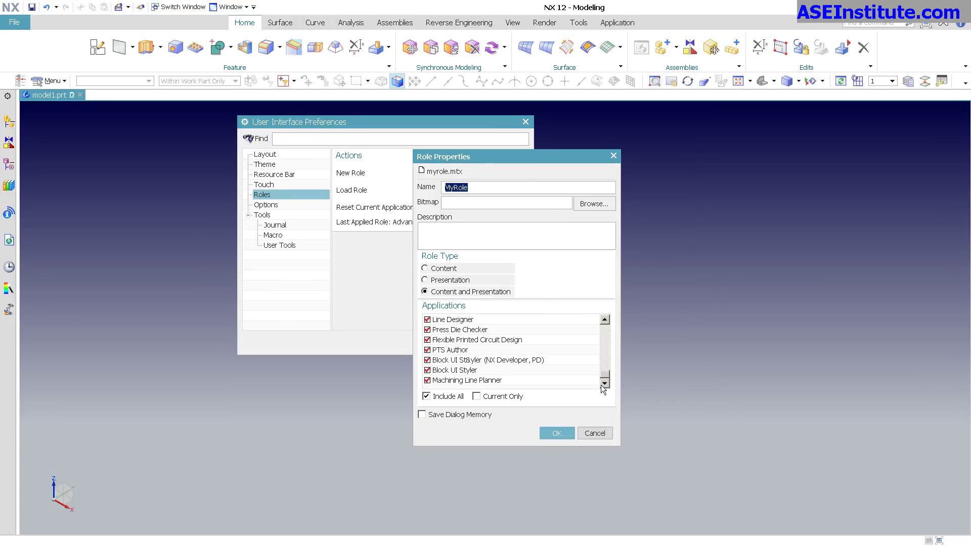
click(500, 396)
drag(605, 376, 607, 319)
click(454, 396)
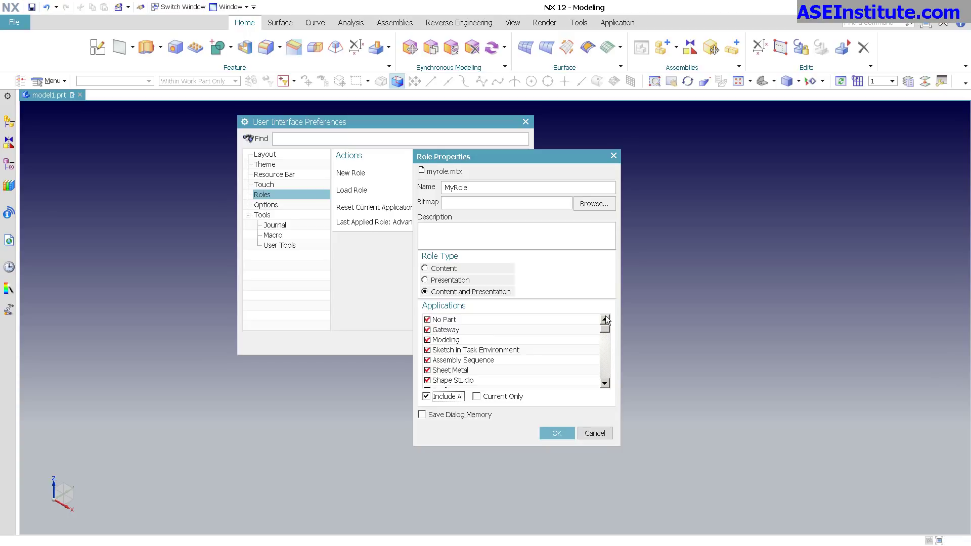
click(481, 416)
click(556, 433)
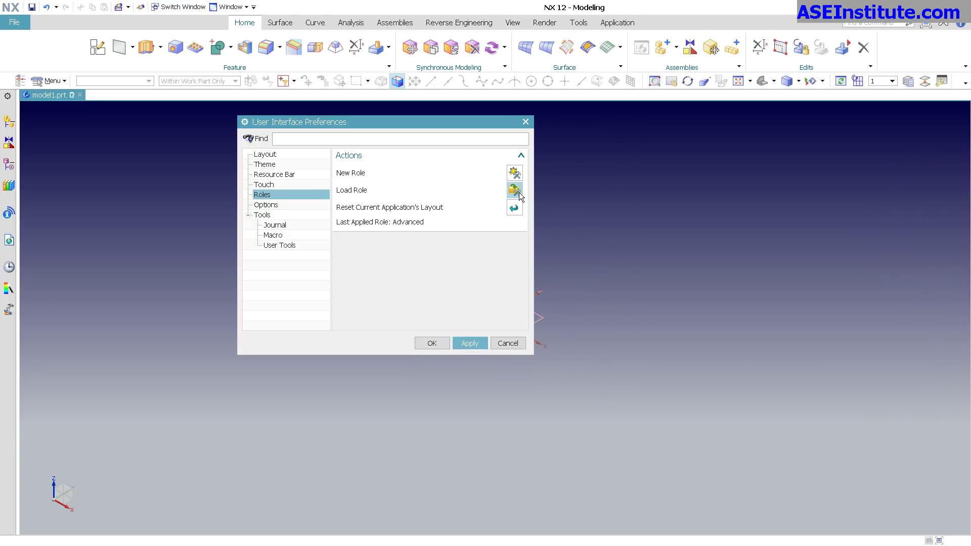
- Show the general interface options in an enlarged preferences dialog and accept the User Interface preferences
click(284, 210)
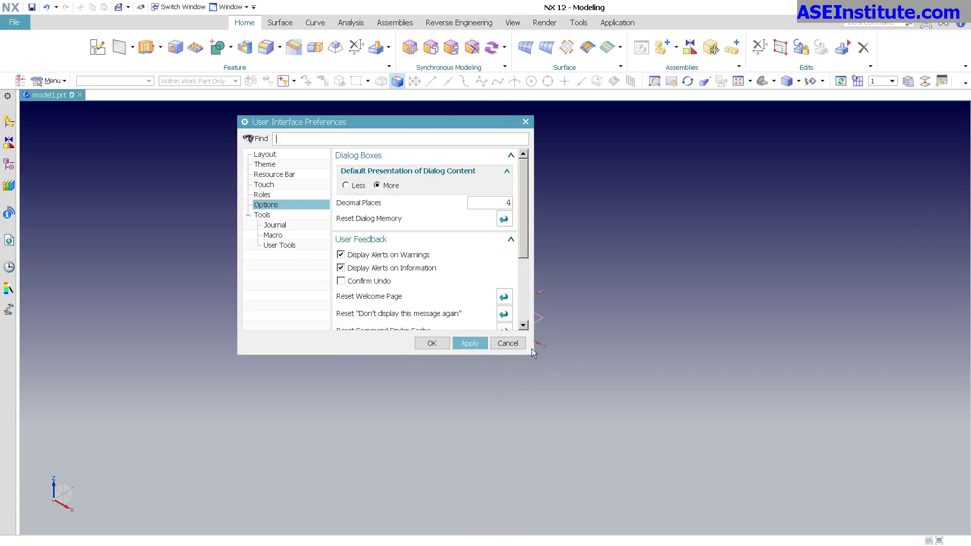
drag(532, 354, 531, 503)
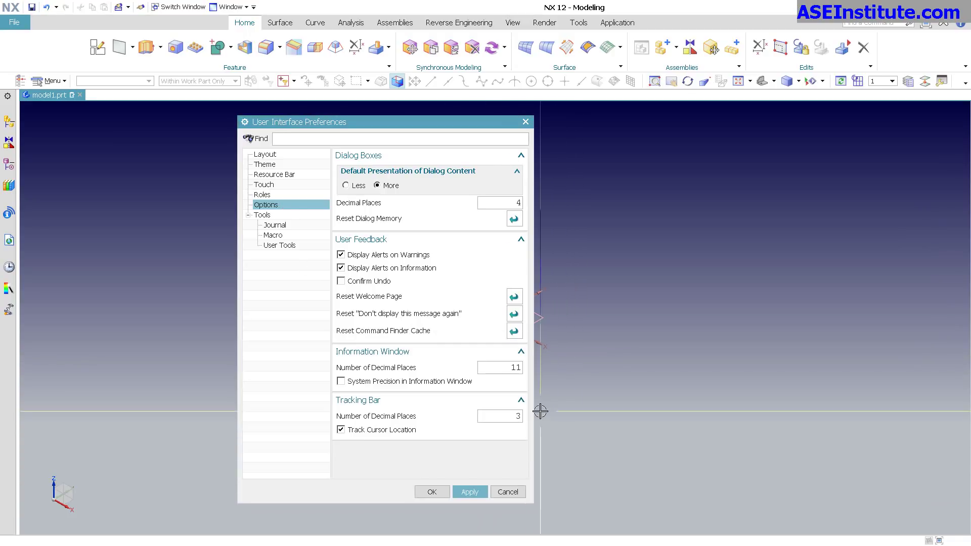
drag(533, 412, 586, 412)
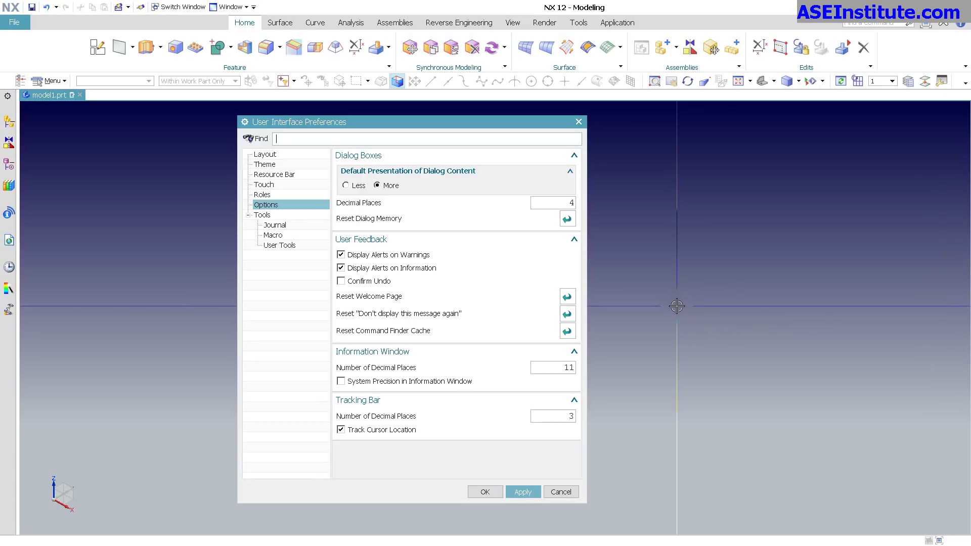
click(485, 492)
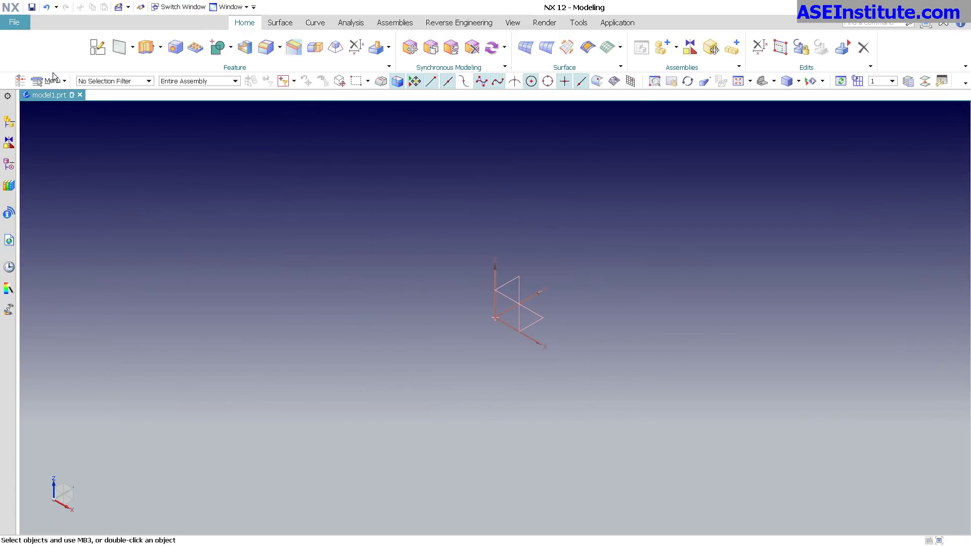
- Open the ribbon customization, search the commands for "layer" and add Layer Visible in View to the top border bar
right_click(50, 57)
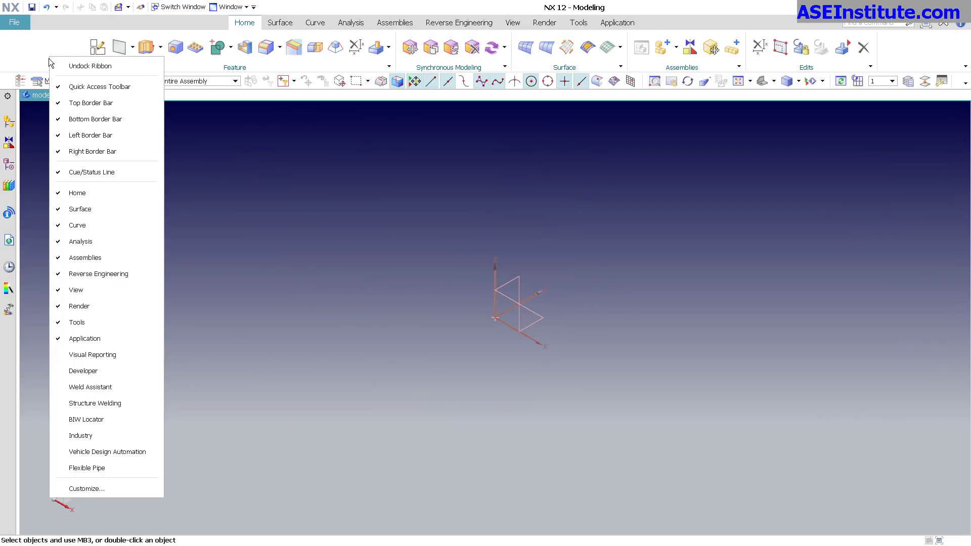
click(87, 489)
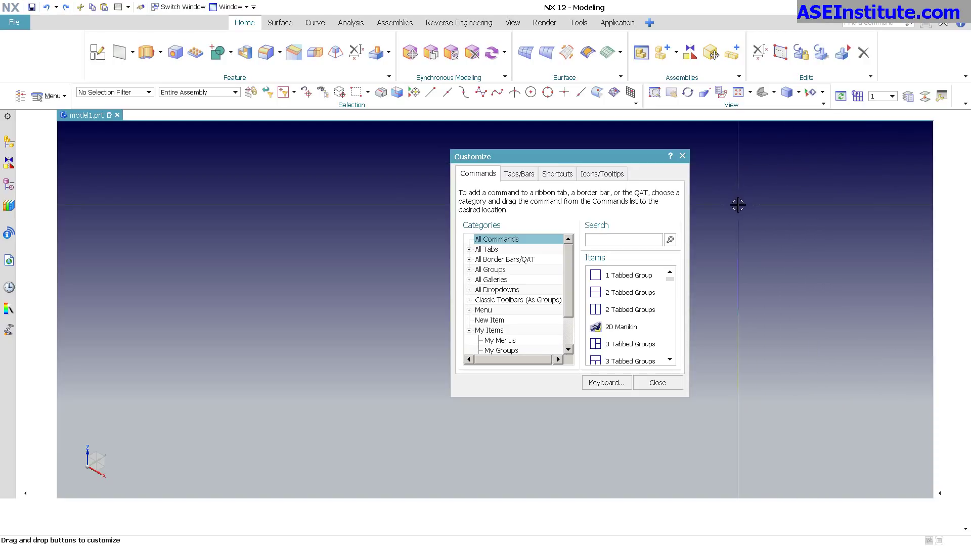
click(644, 240)
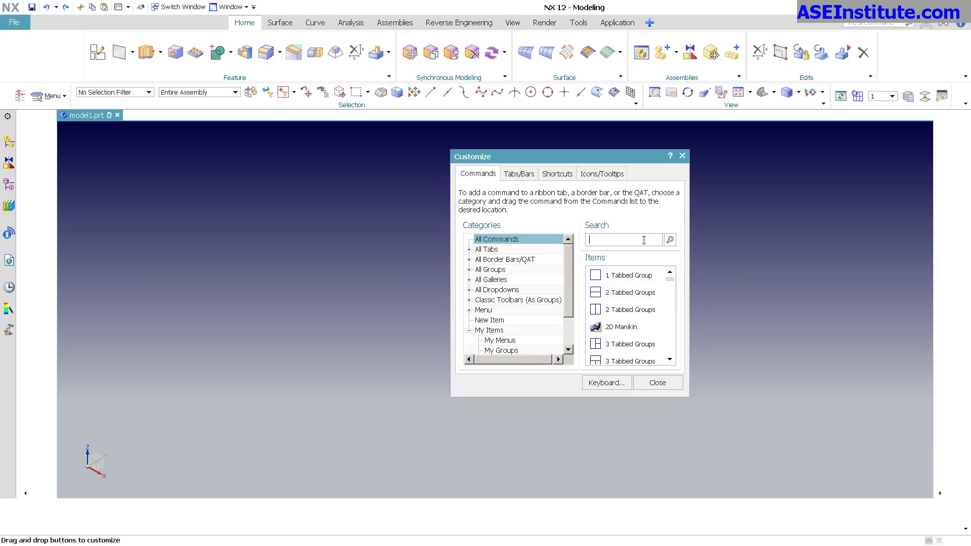
text(layer)
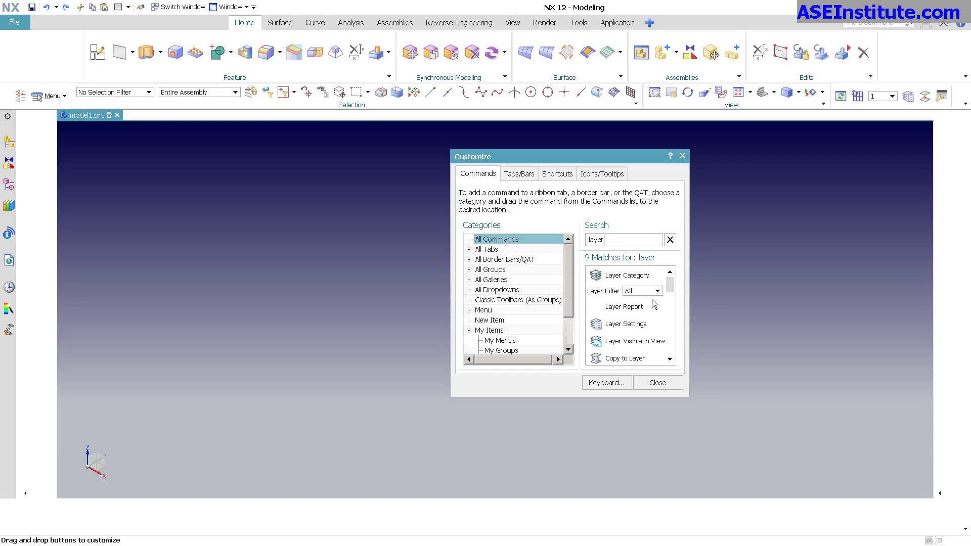
click(622, 346)
mouse_move(622, 346)
mouse_down()
mouse_move(858, 124)
mouse_move(927, 97)
mouse_up()
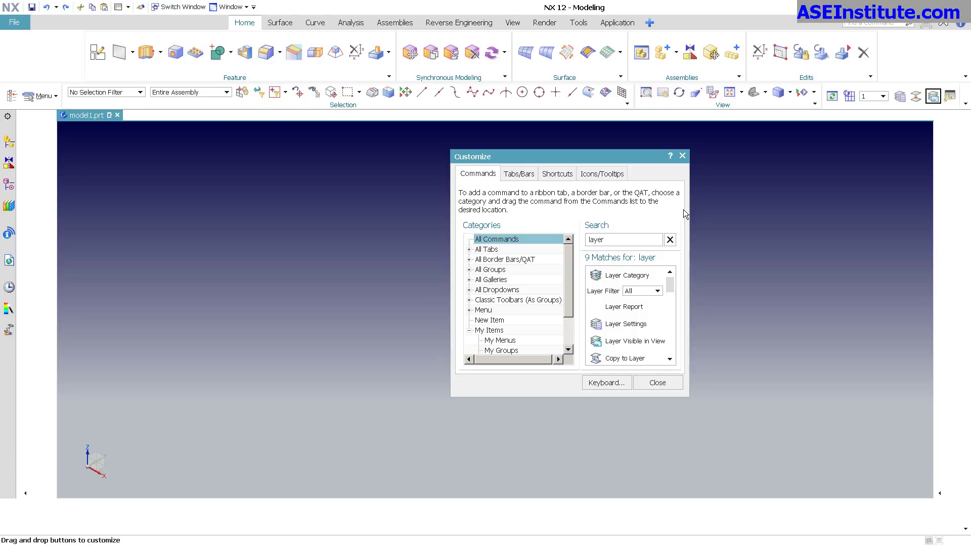
- Review the Tabs/Bars, Shortcuts and Icons/Tooltips customization settings and close the customization
click(520, 174)
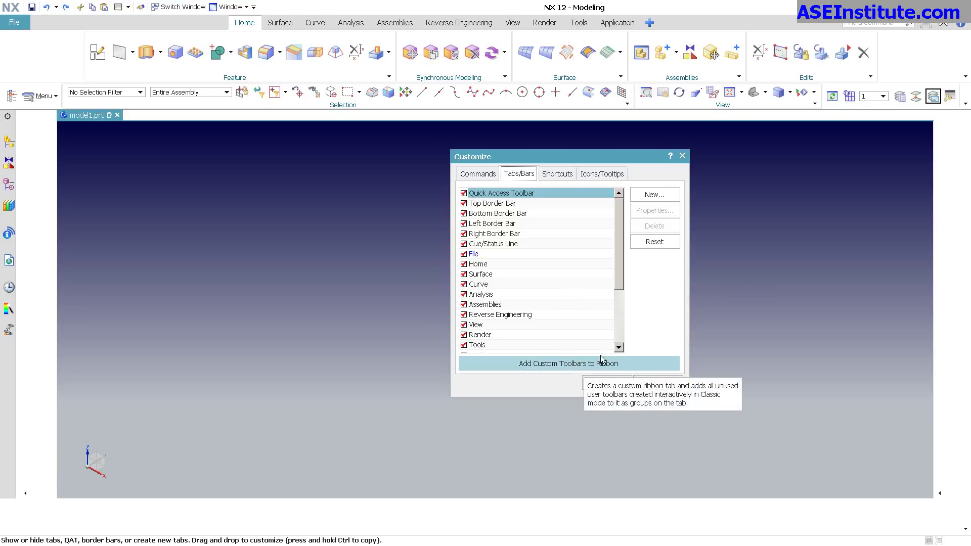
click(556, 174)
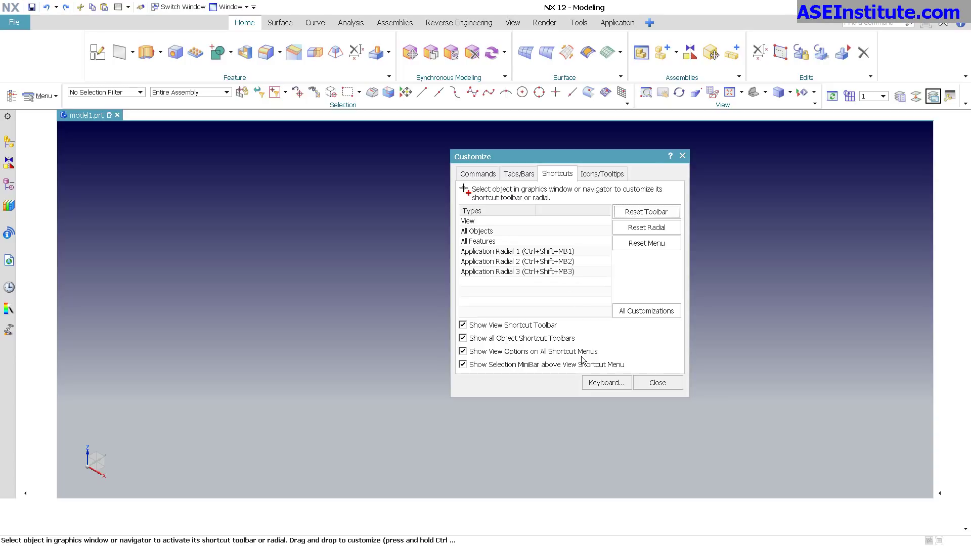
click(610, 176)
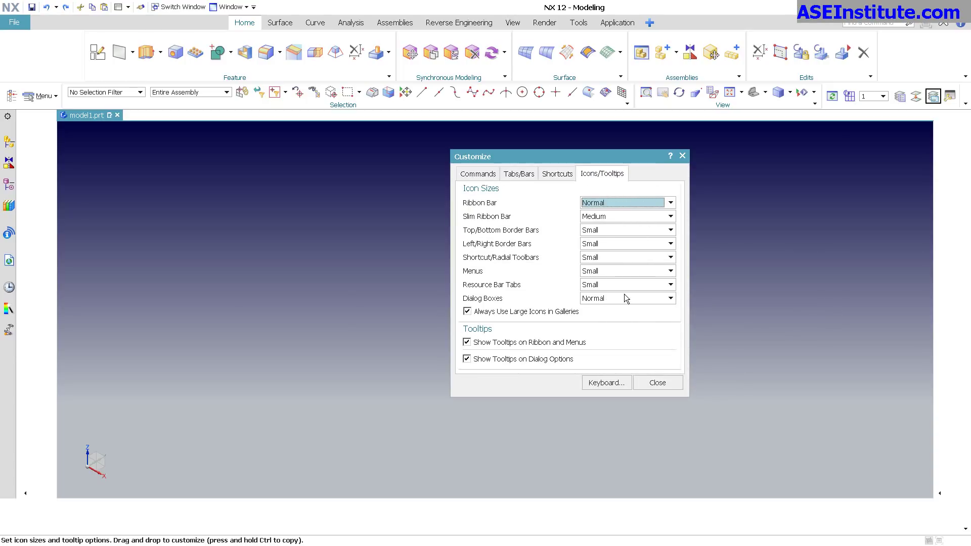
click(664, 382)
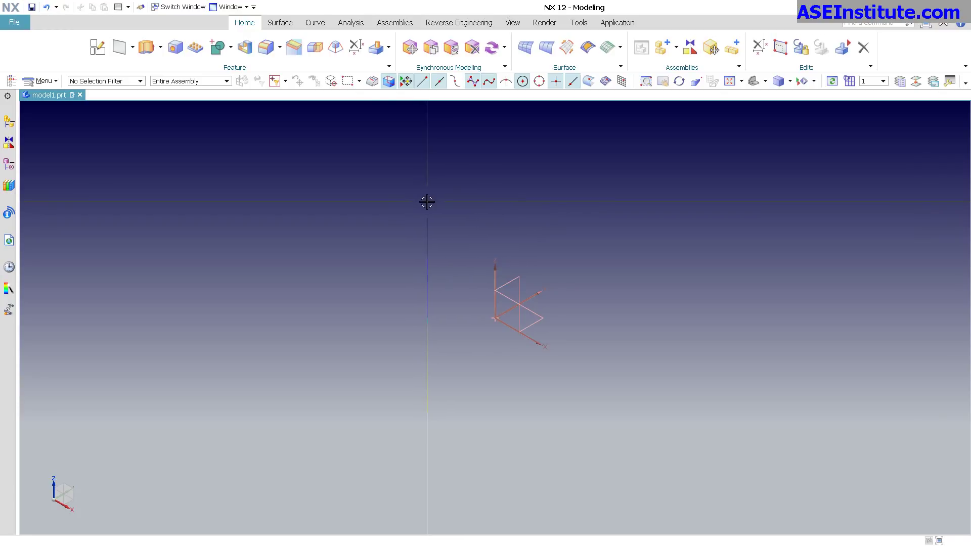
click(49, 82)
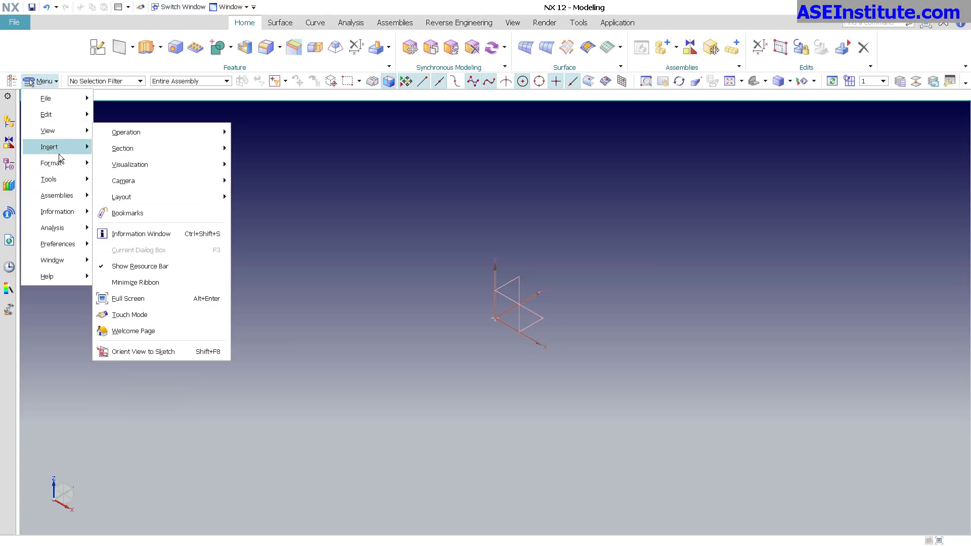
mouse_move(60, 169)
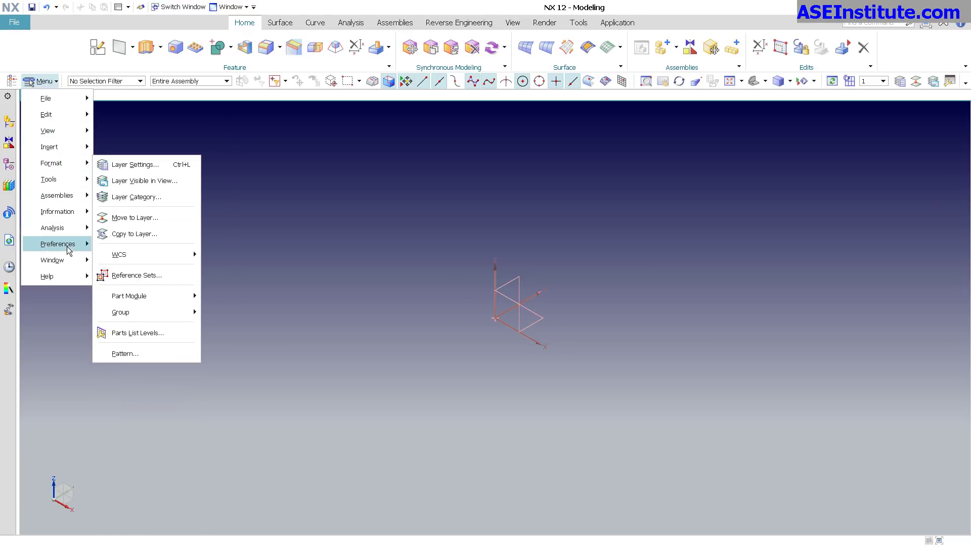
mouse_move(66, 244)
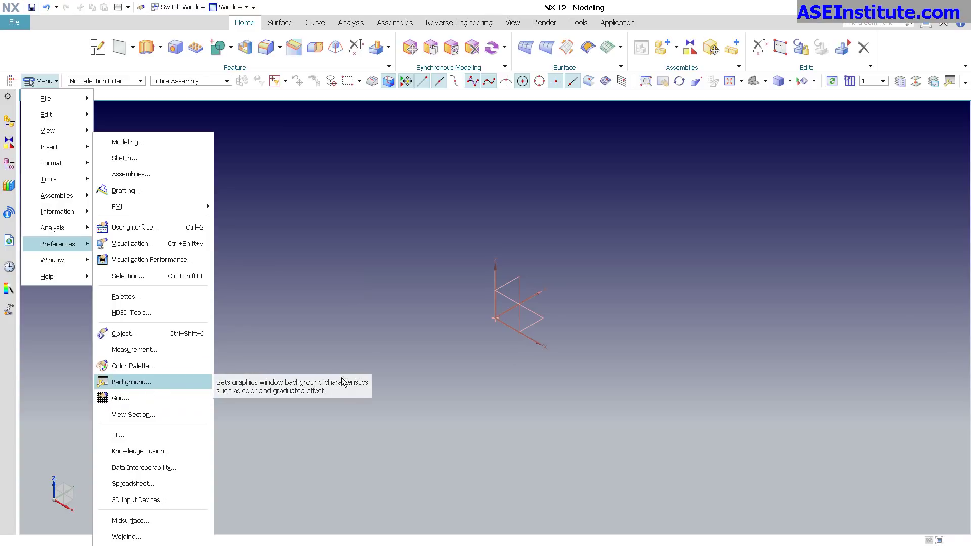
click(940, 116)
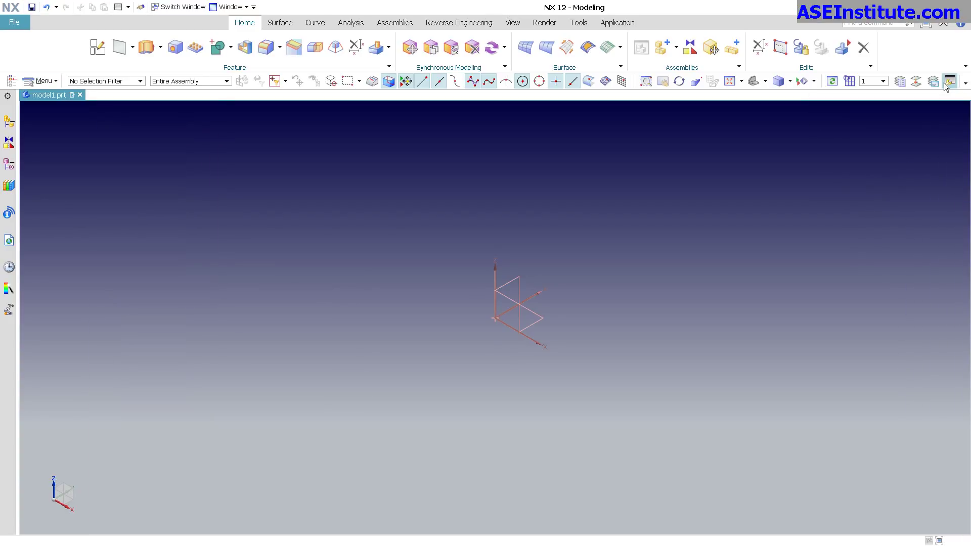
- Open the Selection Preferences, keep Rectangle as the mouse gesture and set the selection rule to Inside/Crossing
click(44, 82)
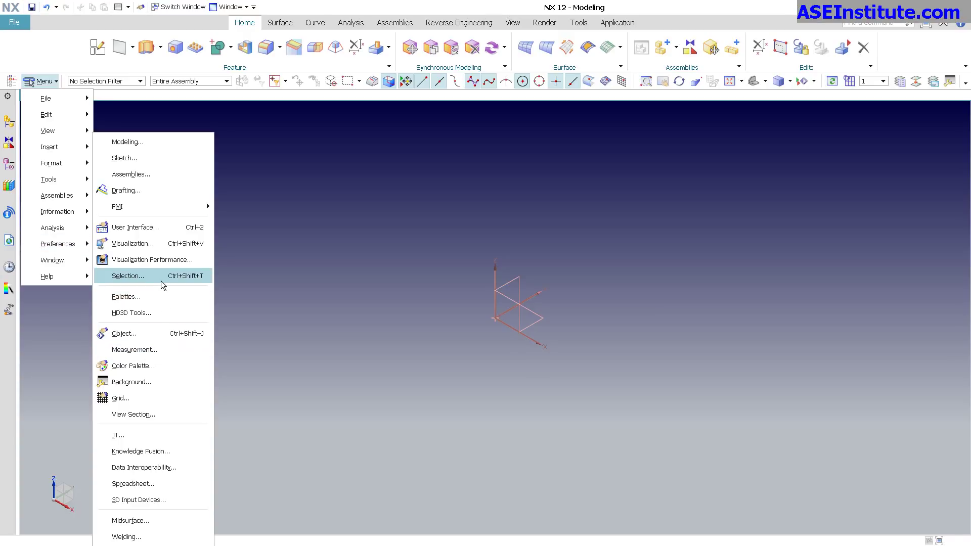
click(190, 276)
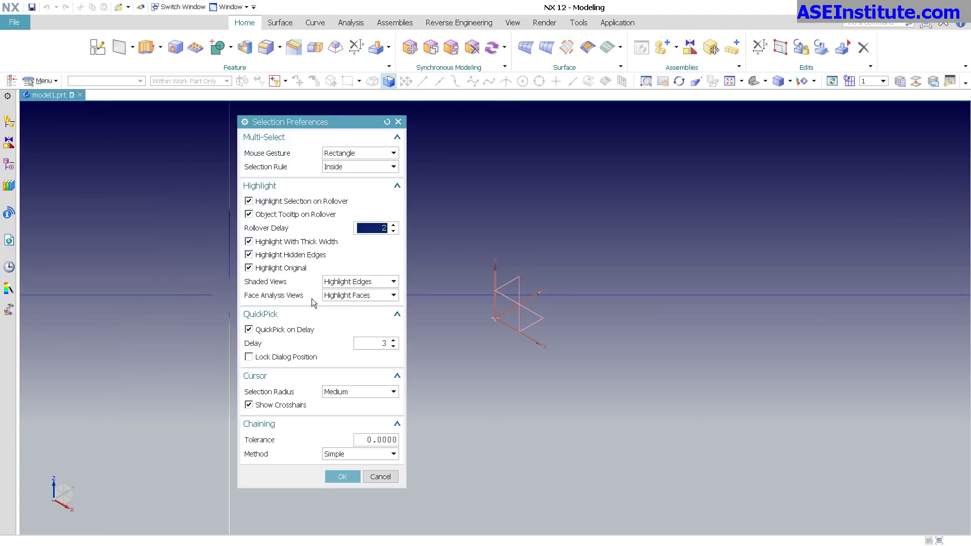
click(357, 155)
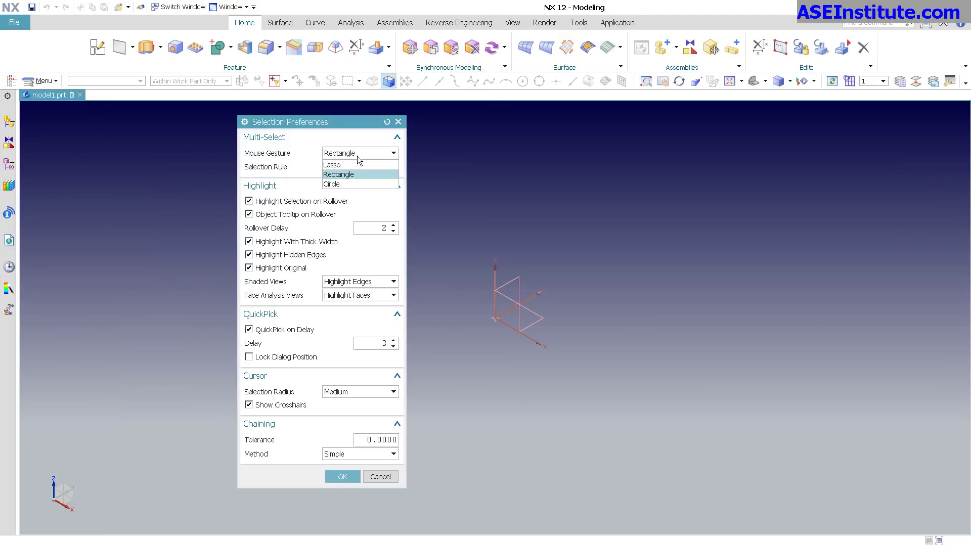
click(355, 174)
click(361, 167)
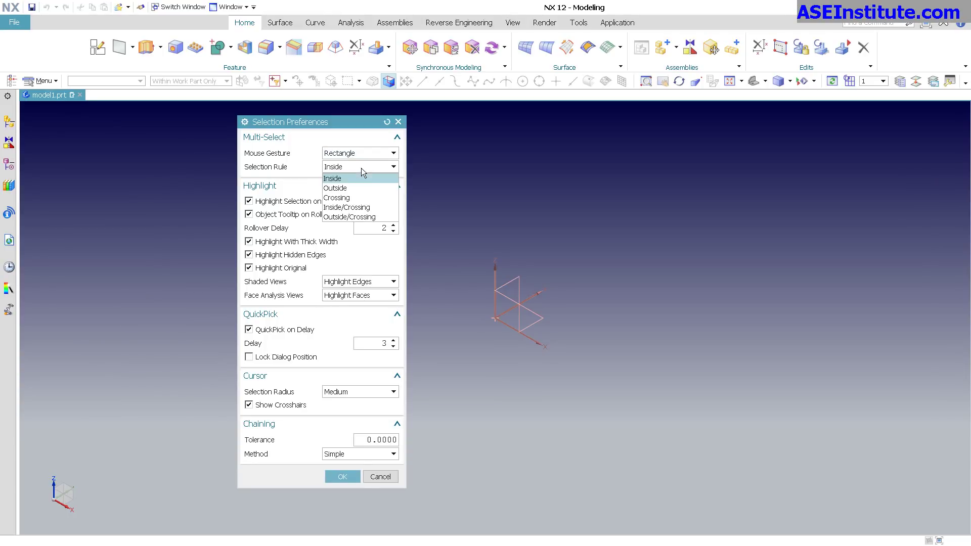
click(361, 209)
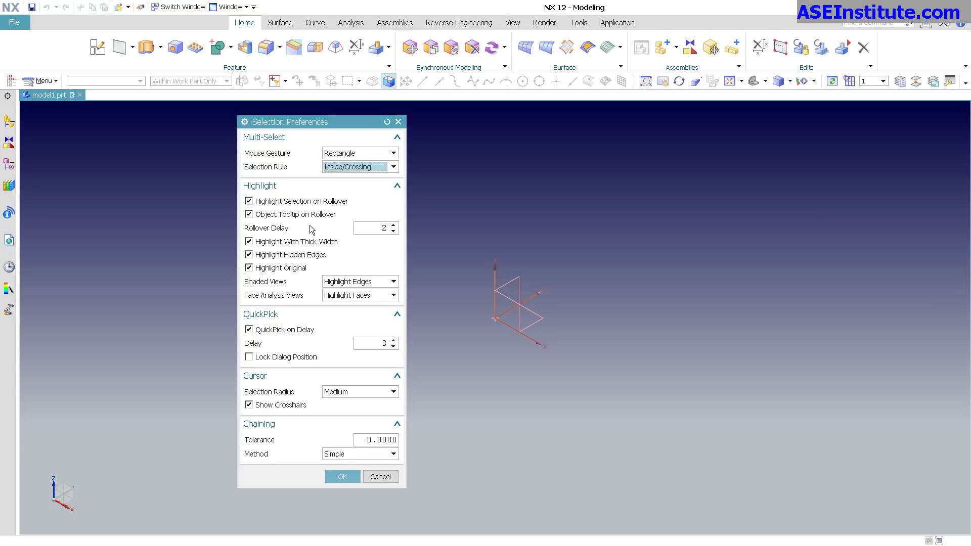
- Turn off Highlight Original in the highlight settings and accept the selection preferences
click(298, 270)
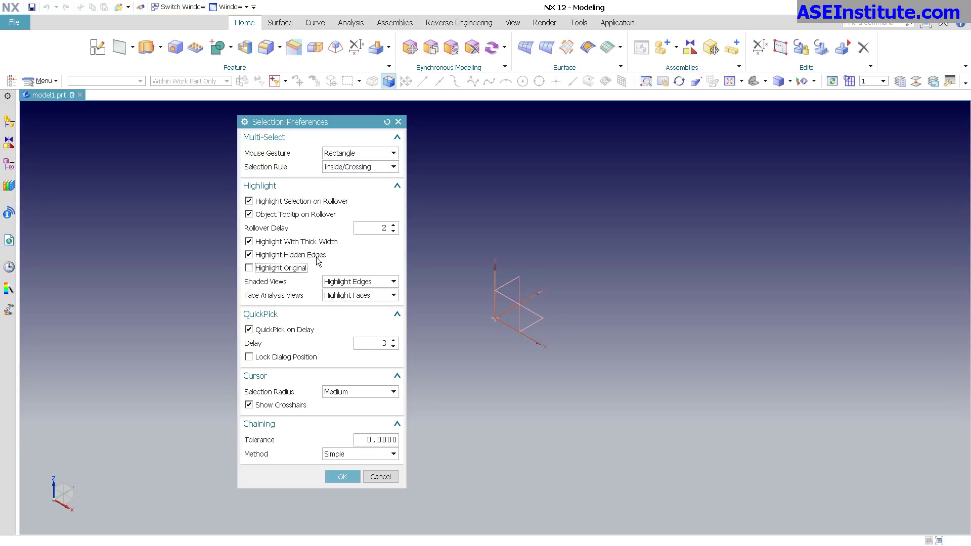
click(316, 257)
click(327, 258)
click(344, 477)
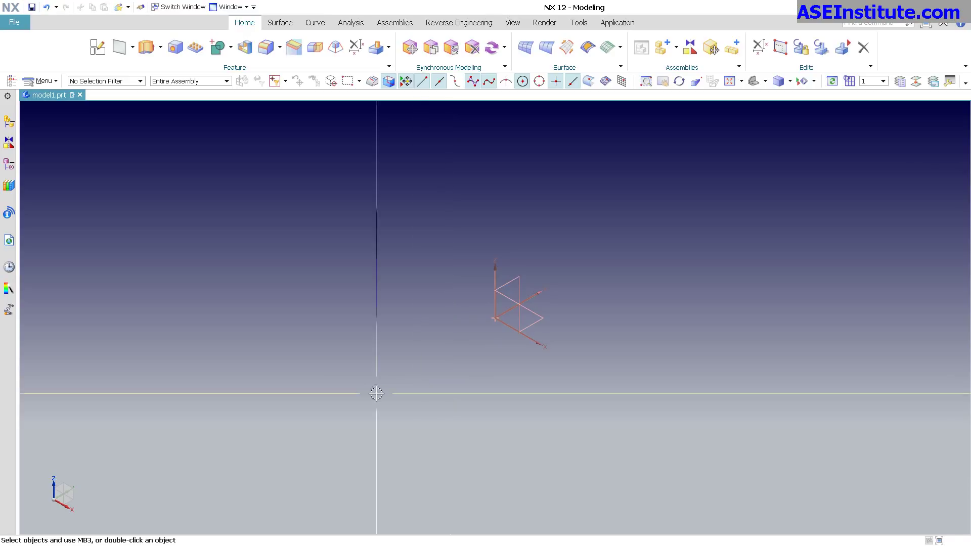
- Undock the ribbon and move it around the graphics window, leaving it floating near the upper edge
right_click(42, 52)
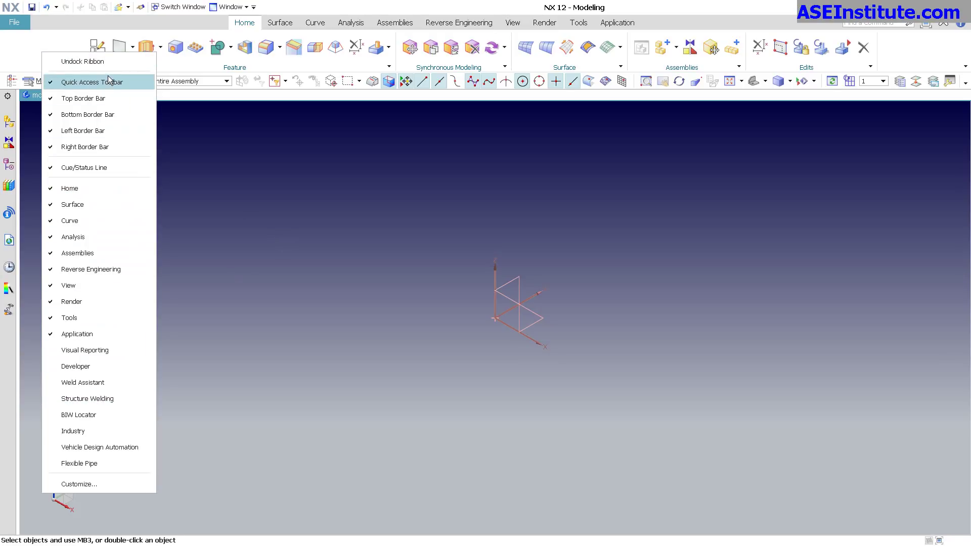
click(107, 63)
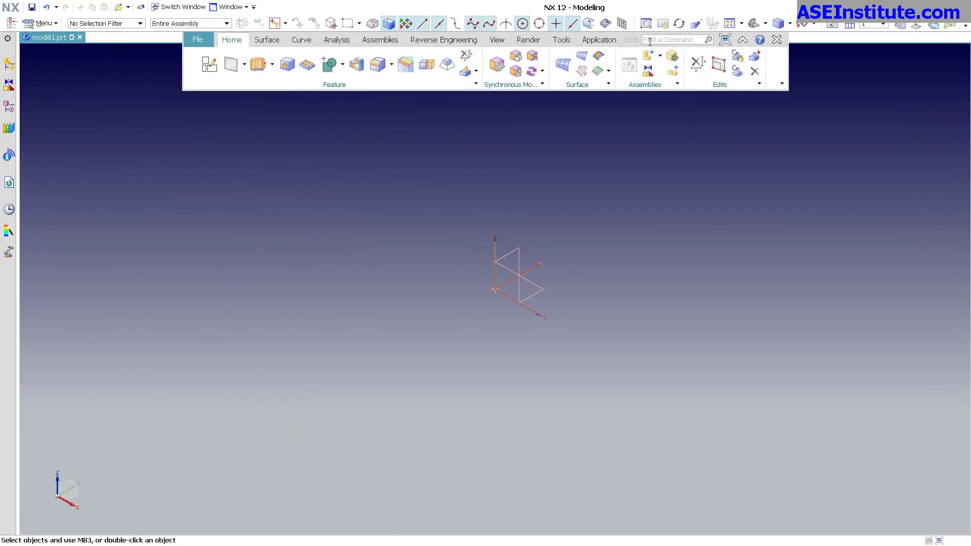
drag(635, 43, 601, 488)
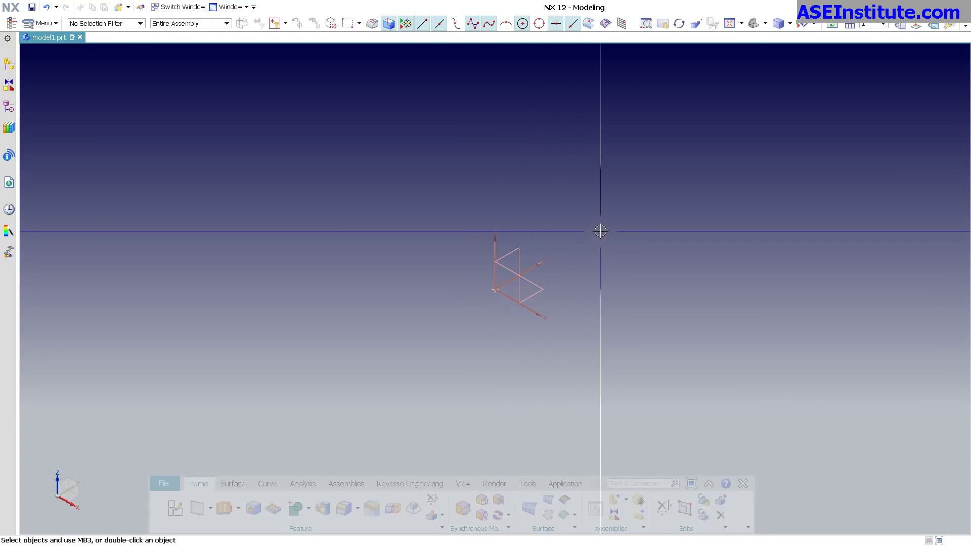
shift+middle_drag(600, 230, 529, 234)
drag(597, 484, 970, 304)
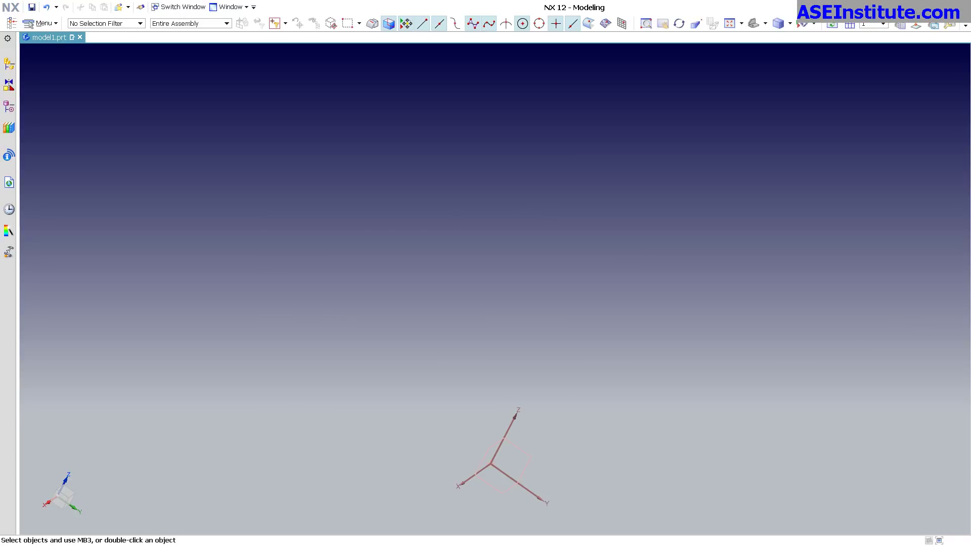
drag(970, 303, 593, 92)
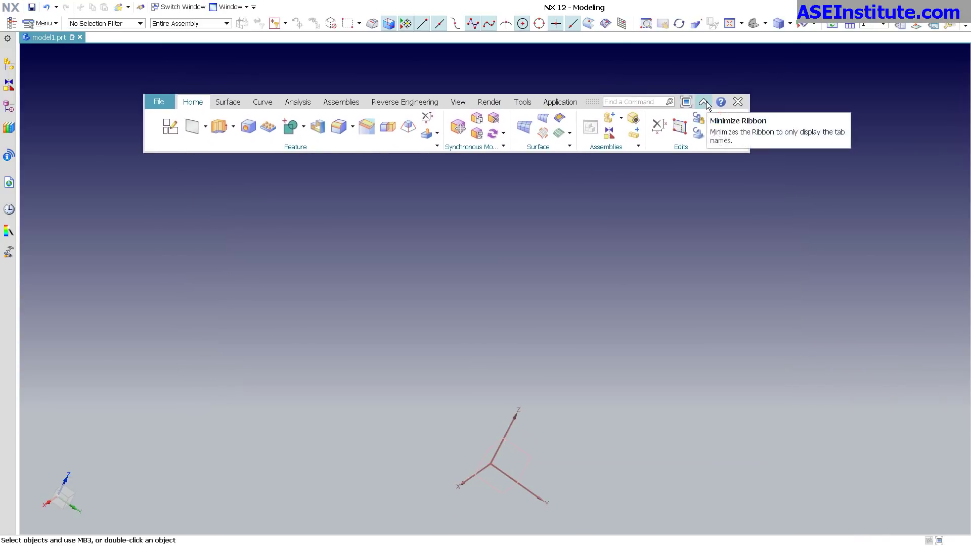
- Open the customization from the floating ribbon's Feature group, close it without changes and dock the ribbon again
right_click(210, 146)
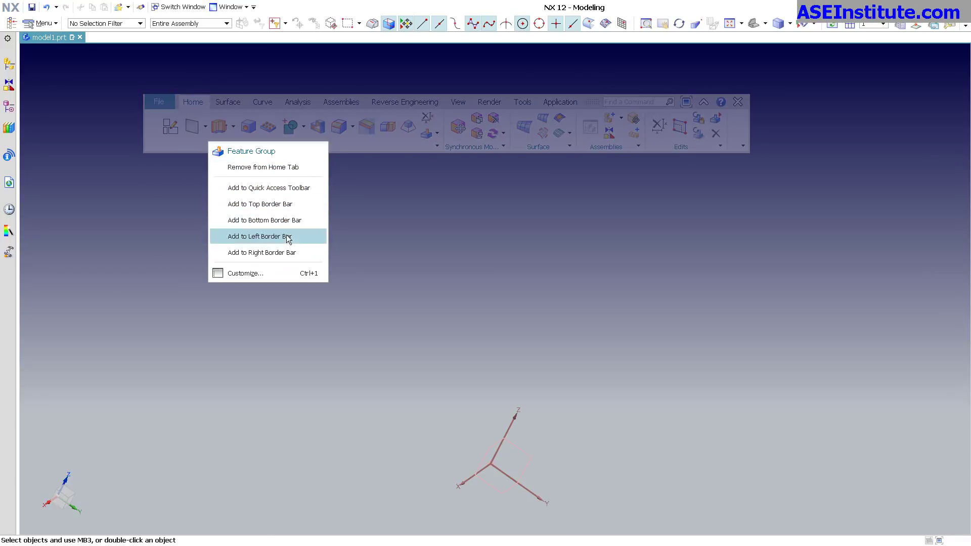
click(266, 274)
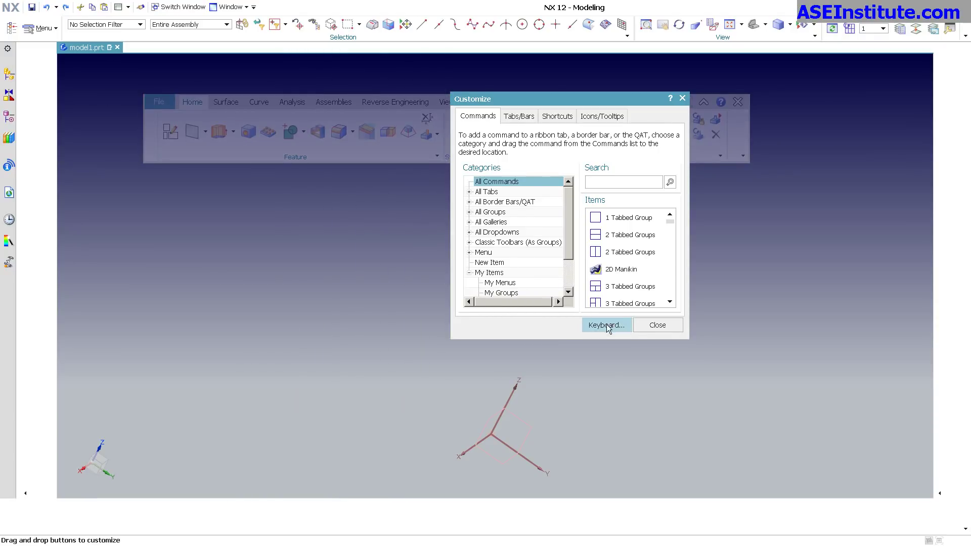
click(657, 325)
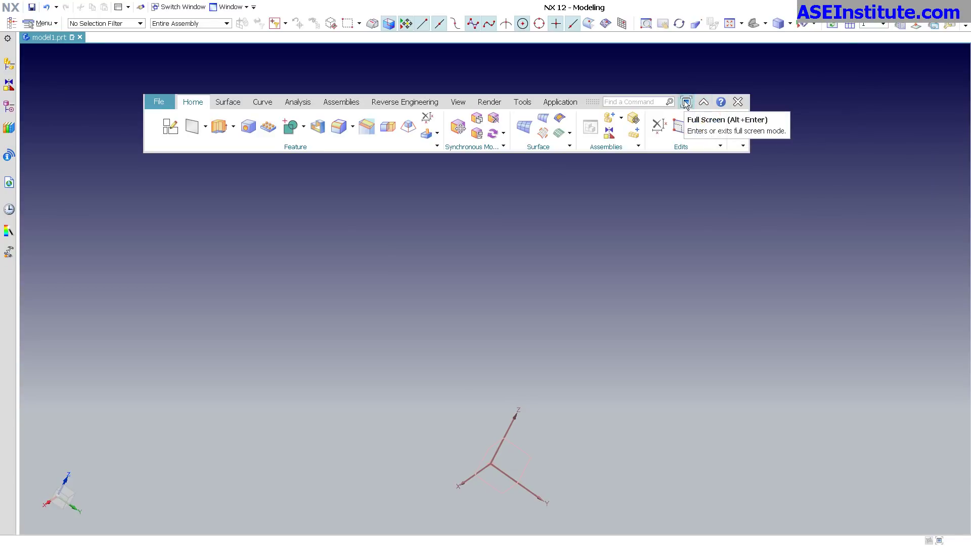
click(738, 101)
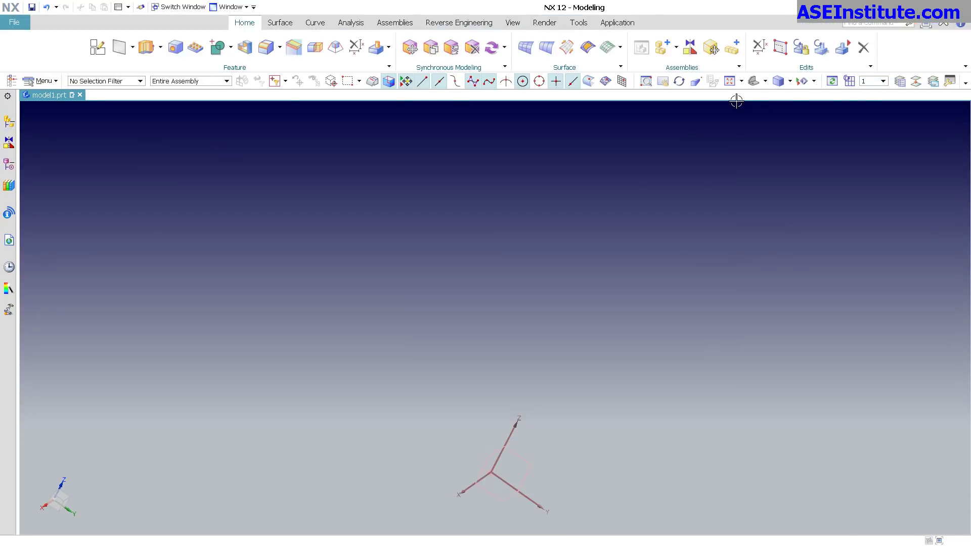